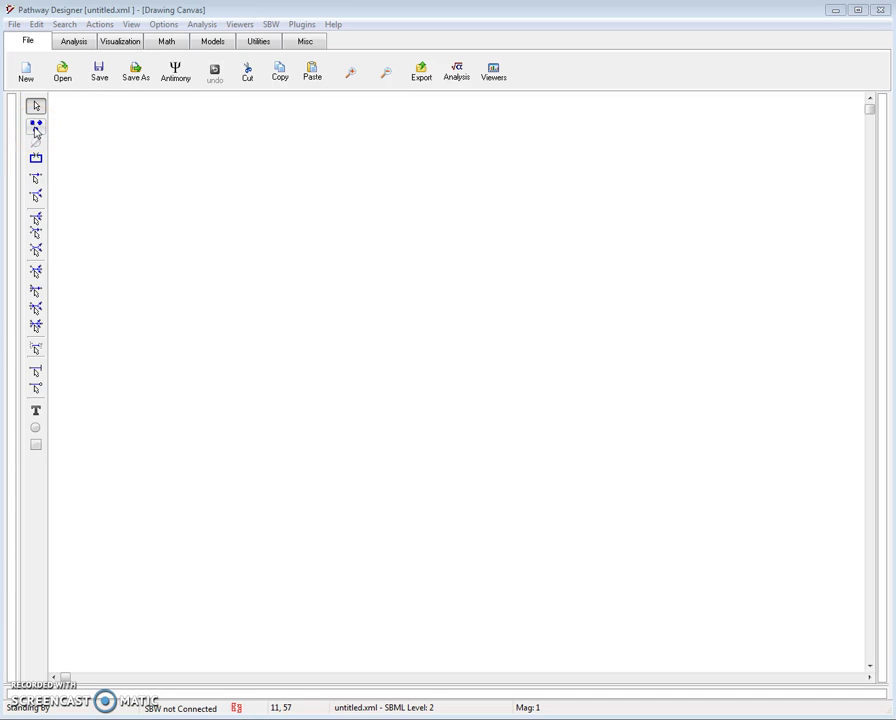
# - Place two species nodes side by side on the canvas
pyautogui.click(35, 127)
pyautogui.click(181, 188)
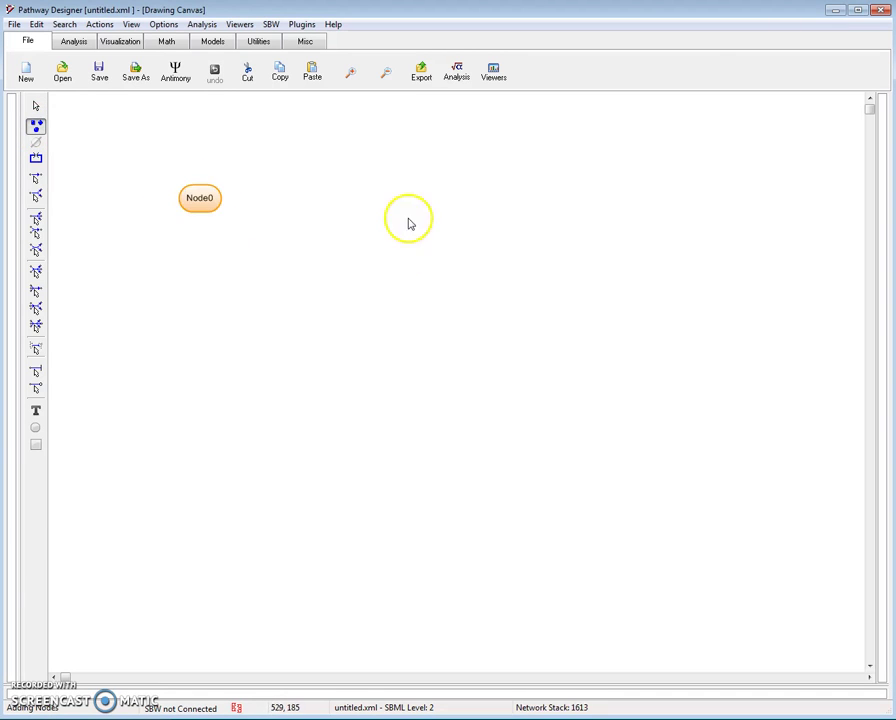
pyautogui.click(408, 224)
pyautogui.click(35, 105)
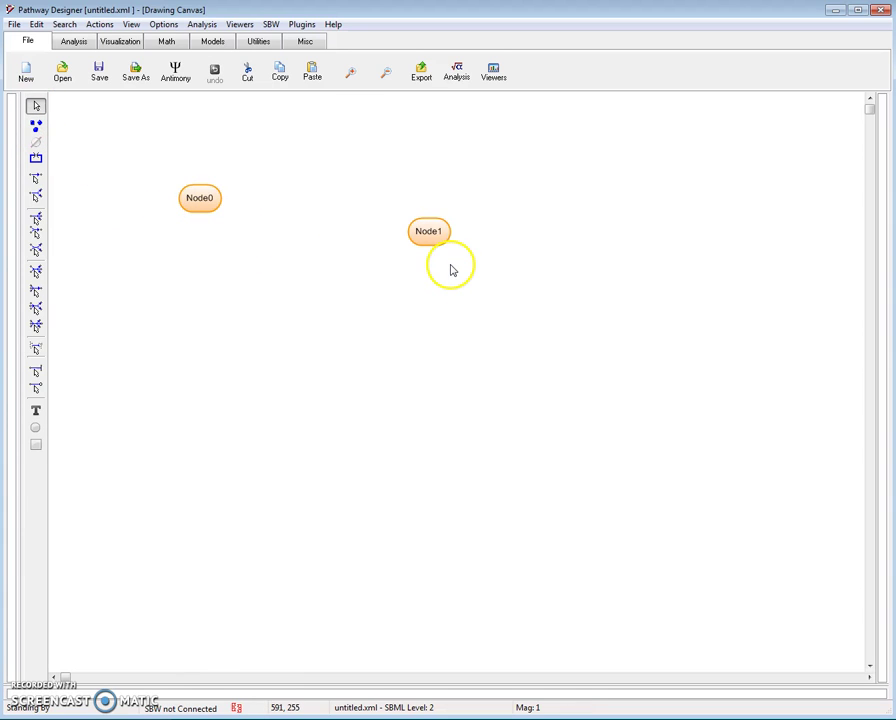
# - Rename the first node to A and set its concentration to 10
pyautogui.doubleClick(196, 207)
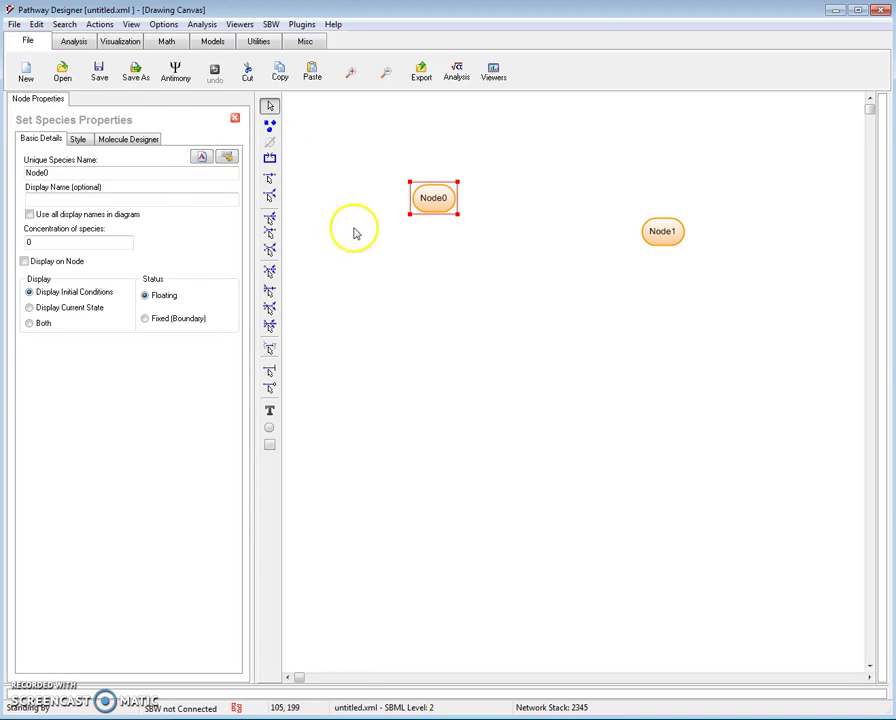
pyautogui.doubleClick(72, 173)
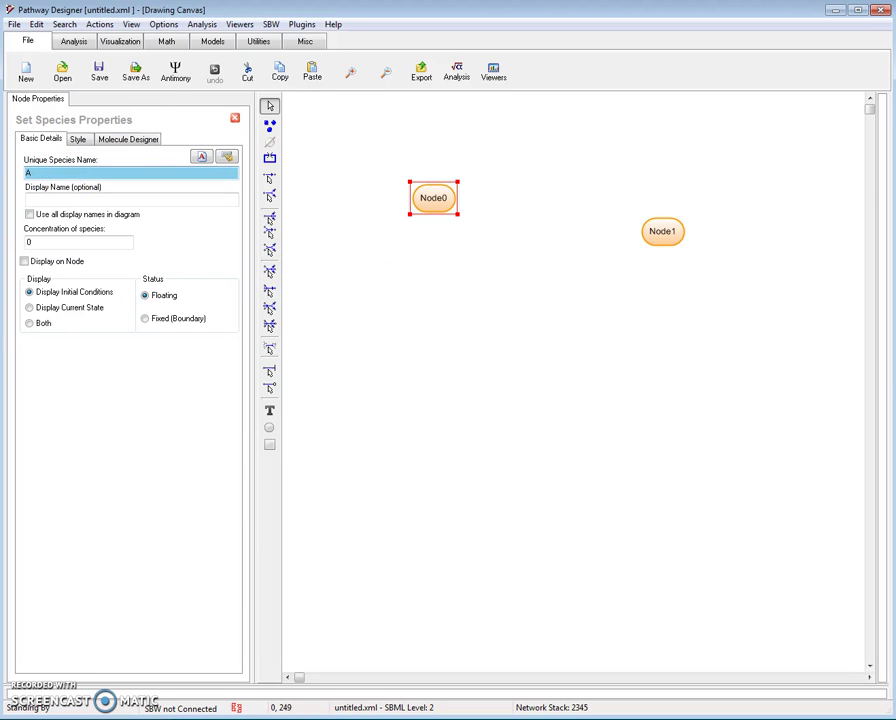
pyautogui.press('Tab')
pyautogui.doubleClick(59, 241)
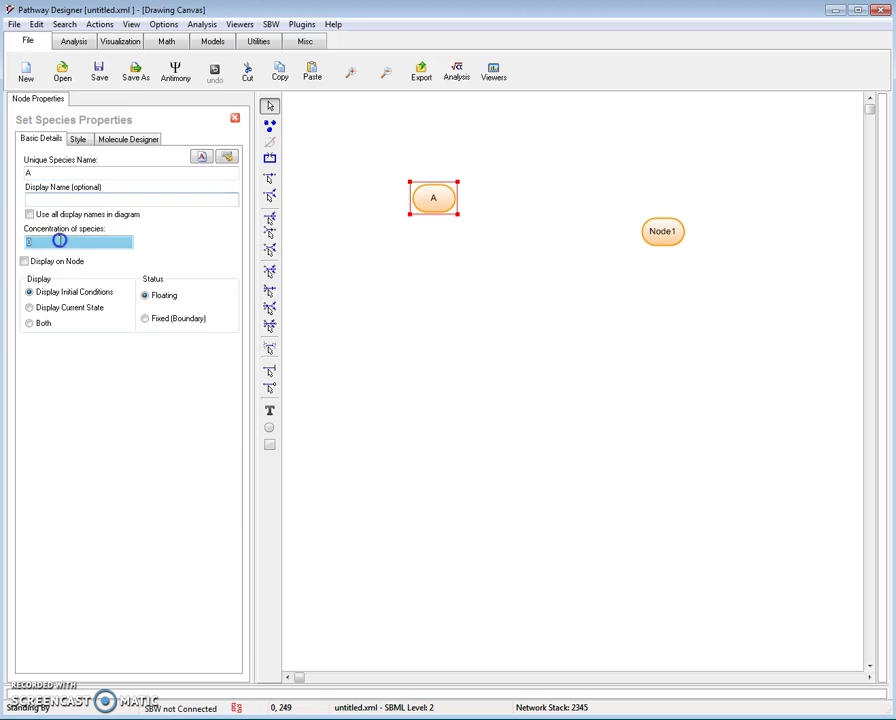
pyautogui.write('10')
pyautogui.press('Tab')
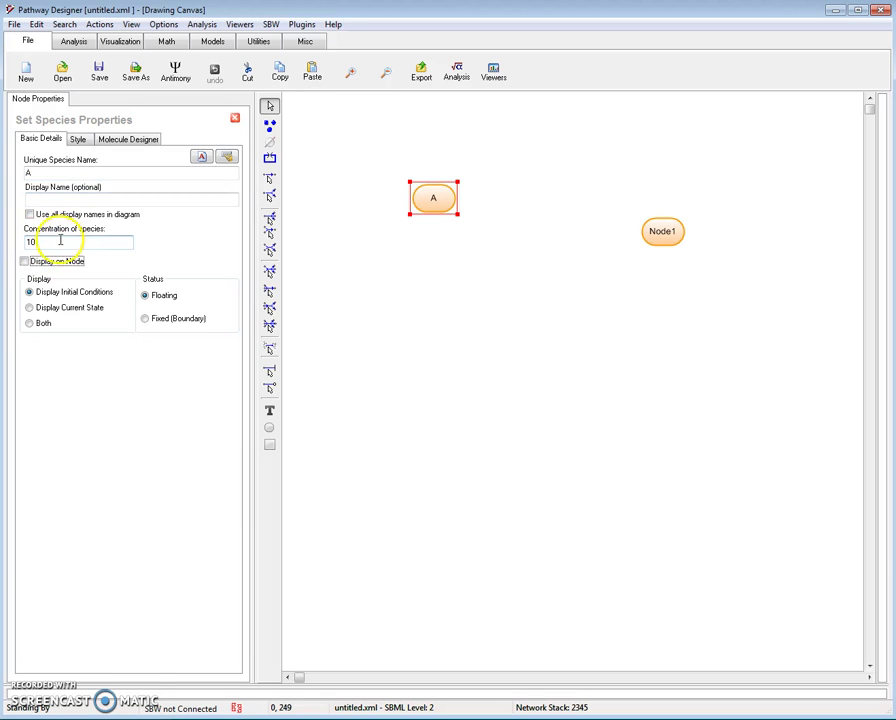
# - Rename the second node to B
pyautogui.click(659, 236)
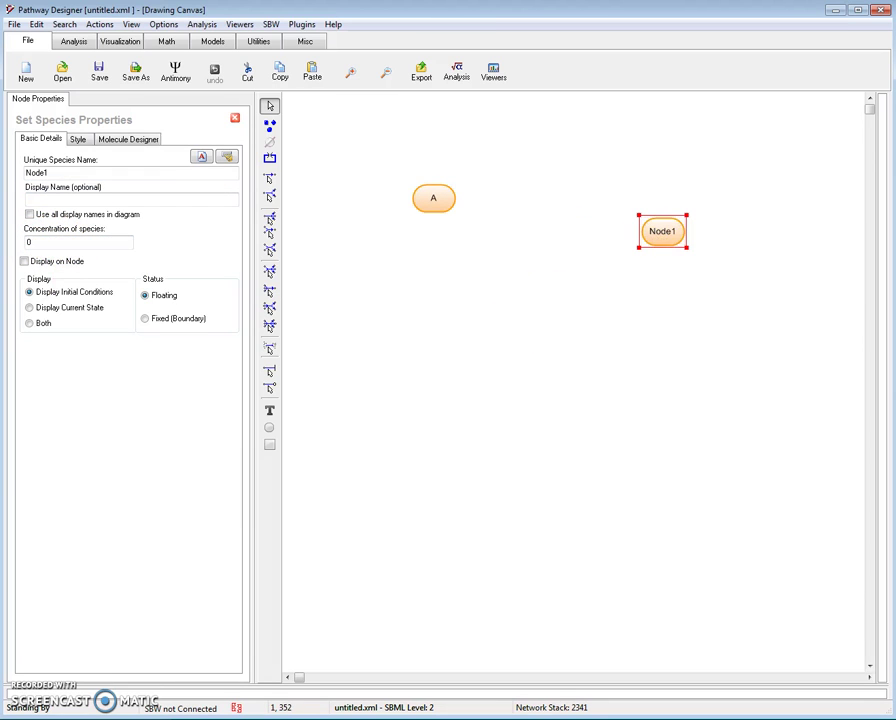
pyautogui.doubleClick(60, 172)
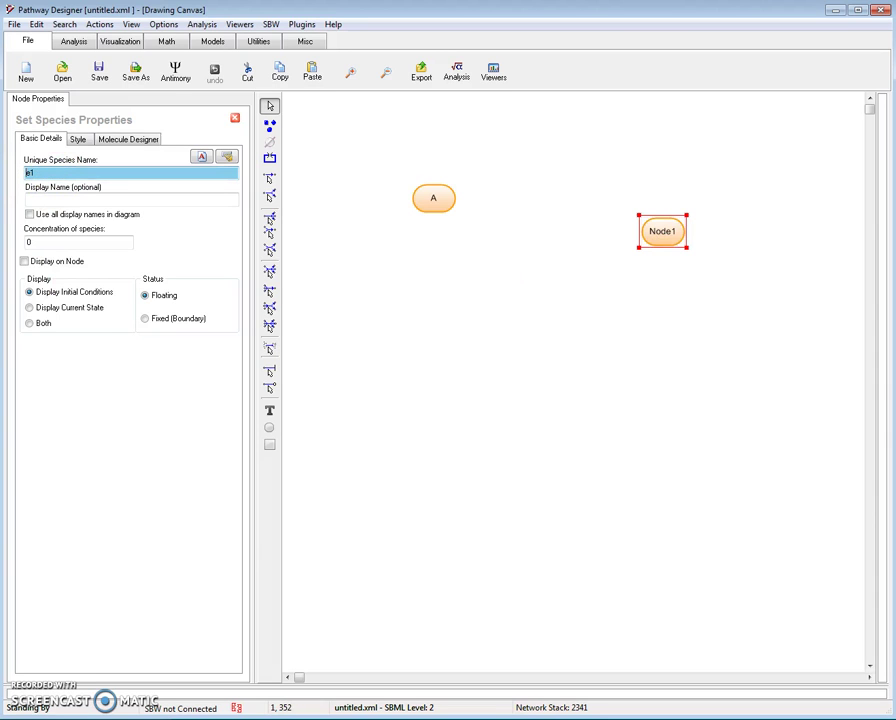
pyautogui.press('Tab')
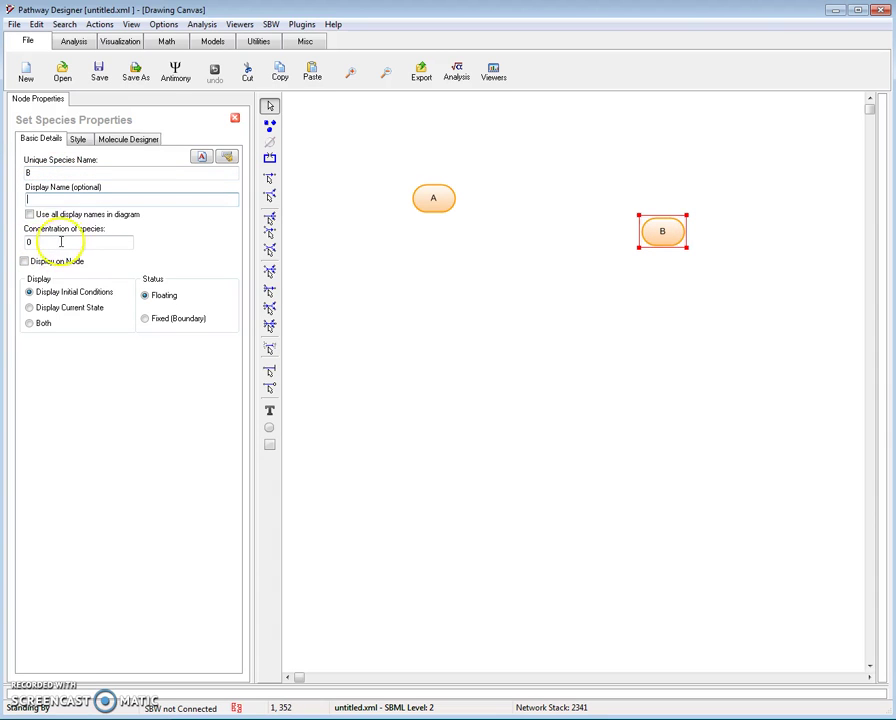
# - Reposition nodes A and B so they sit level with each other
pyautogui.click(235, 120)
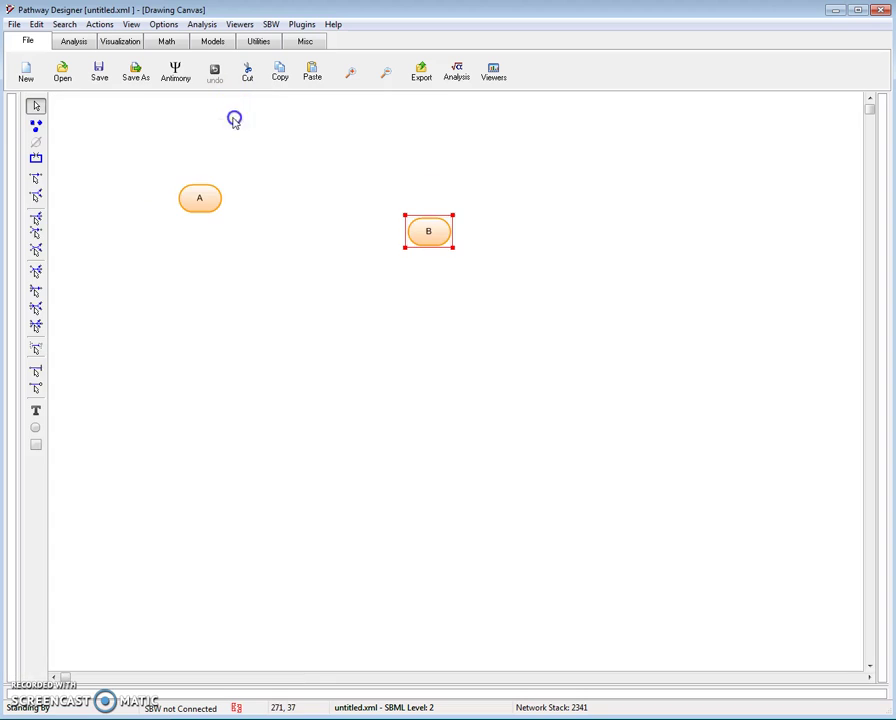
pyautogui.click(282, 280)
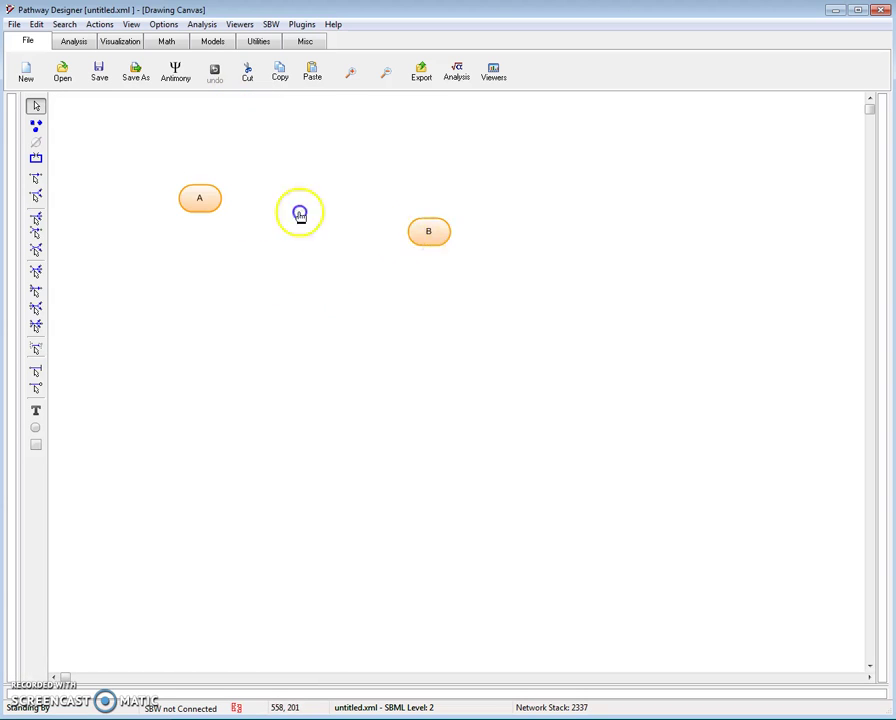
pyautogui.moveTo(428, 231); pyautogui.dragTo(372, 203)
pyautogui.click(174, 208)
pyautogui.moveTo(200, 198)
pyautogui.mouseDown()
pyautogui.moveTo(462, 286)
pyautogui.moveTo(216, 205)
pyautogui.mouseUp()
pyautogui.click(216, 262)
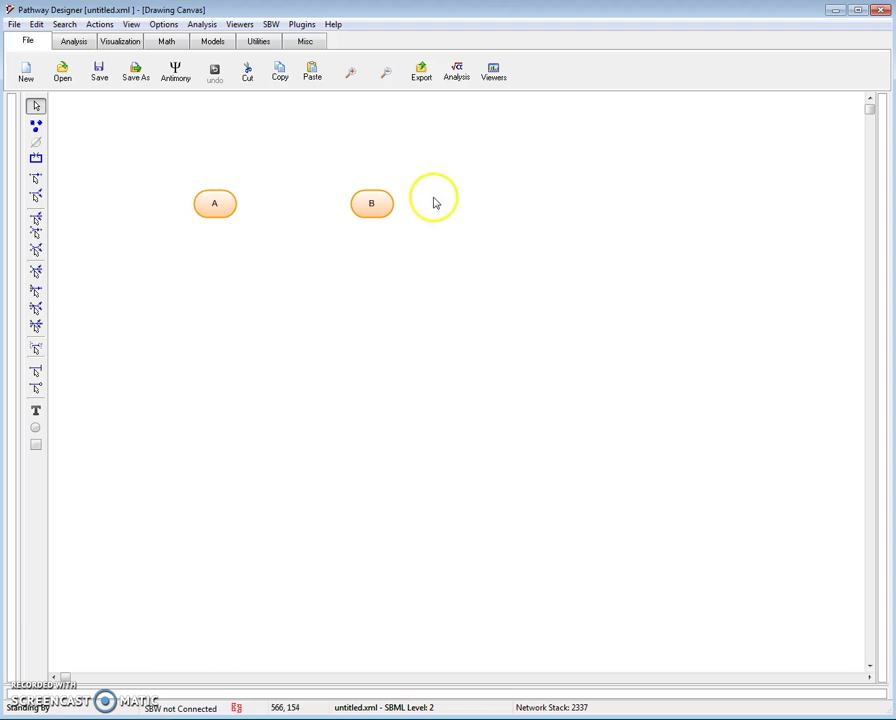
# - Draw a reaction with A as reactant and B as product
pyautogui.click(35, 180)
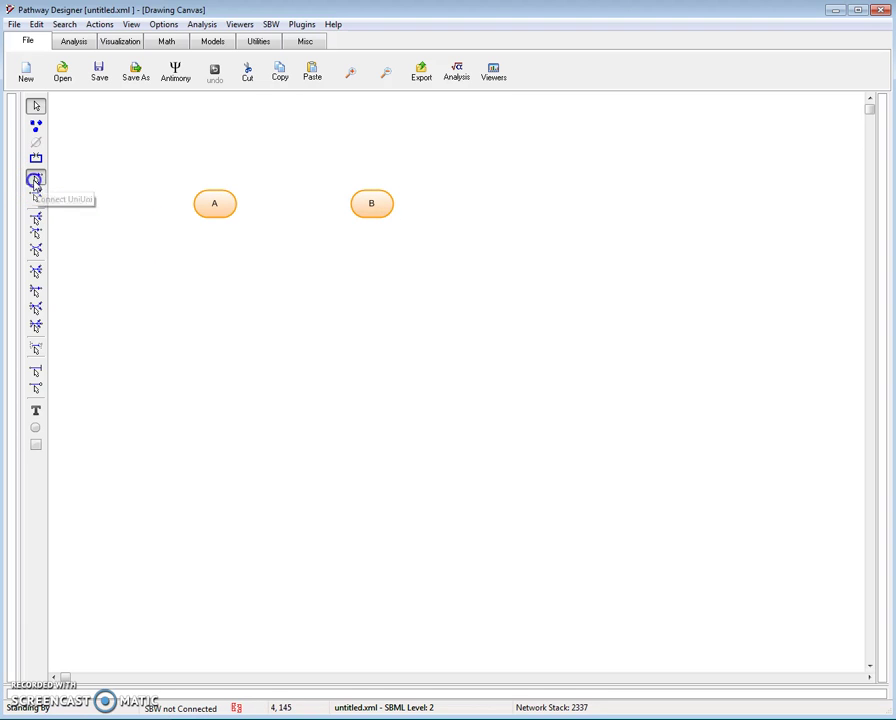
pyautogui.click(214, 206)
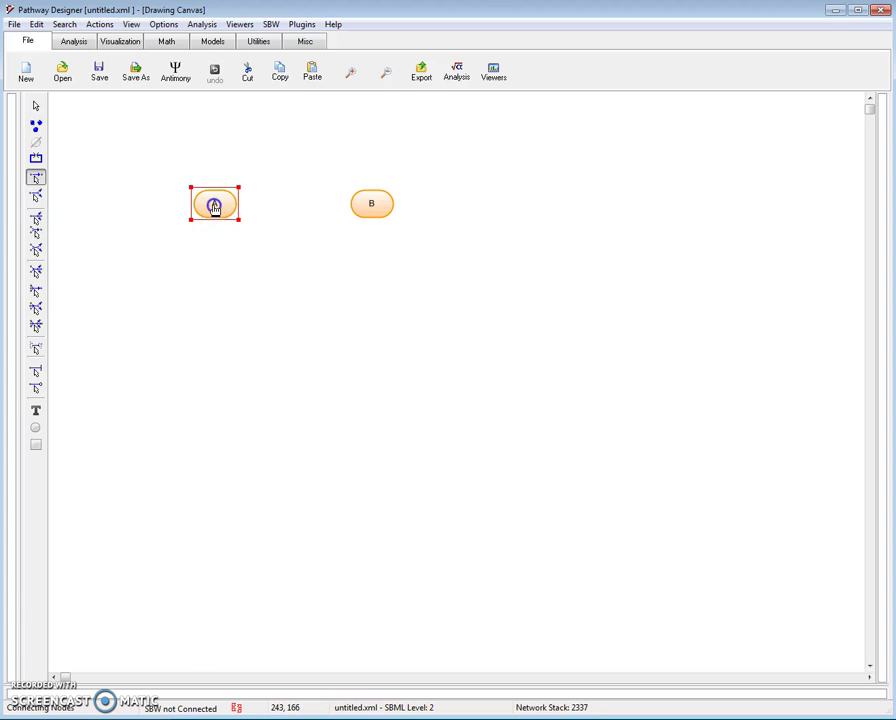
pyautogui.click(372, 206)
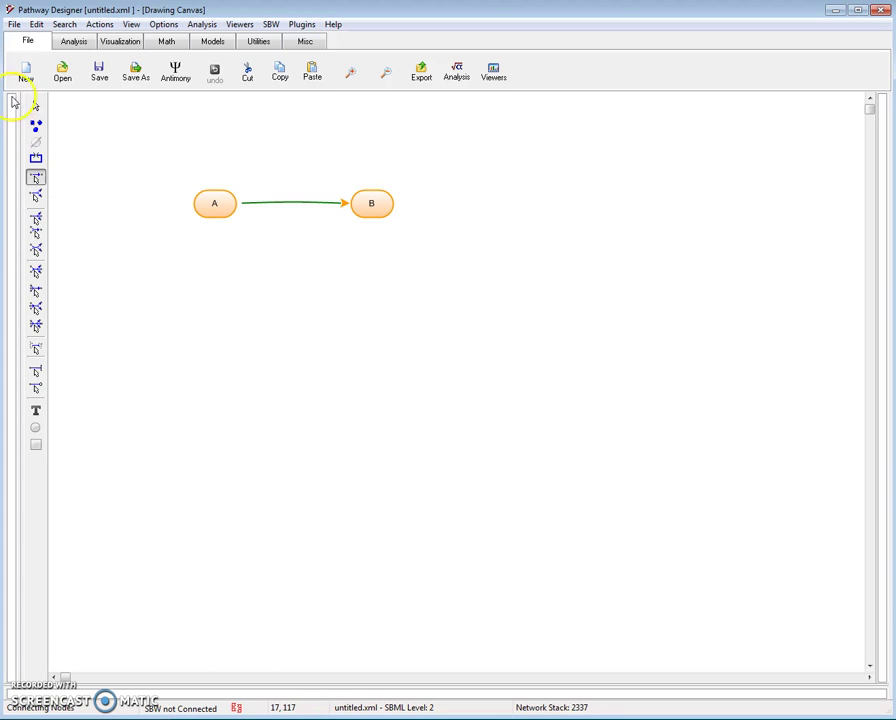
pyautogui.click(35, 106)
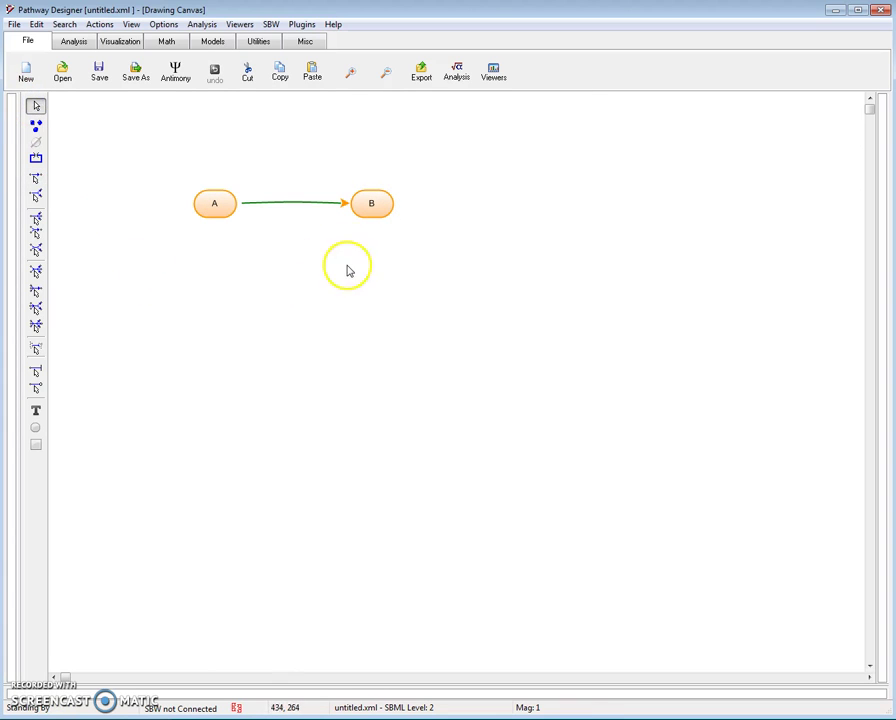
# - Drag the reaction's control handles to bend the A→B arrow into an S-curve
pyautogui.moveTo(372, 202); pyautogui.dragTo(401, 200)
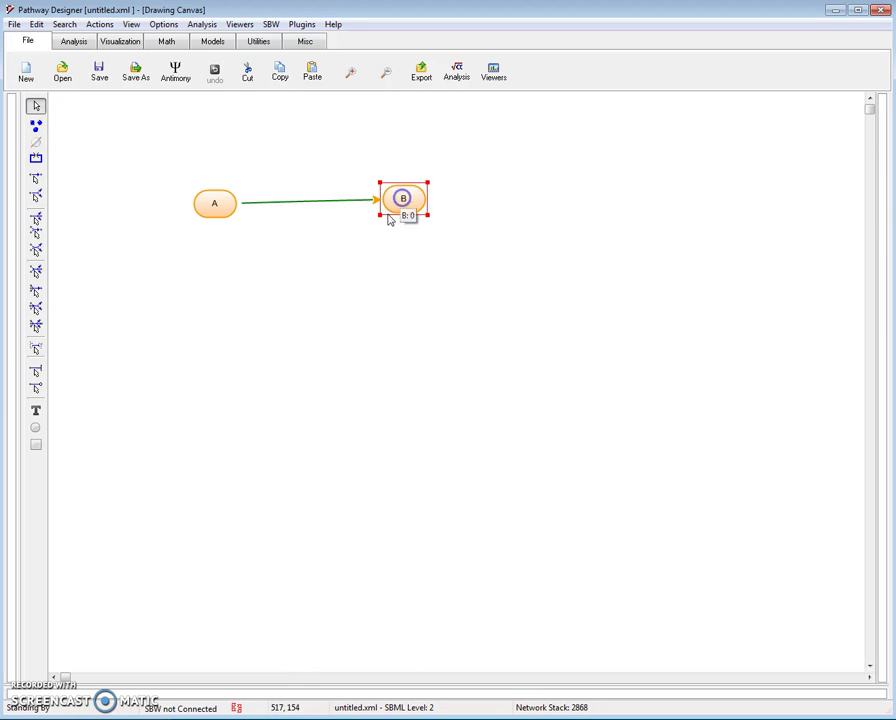
pyautogui.click(284, 204)
pyautogui.moveTo(296, 207); pyautogui.dragTo(336, 242)
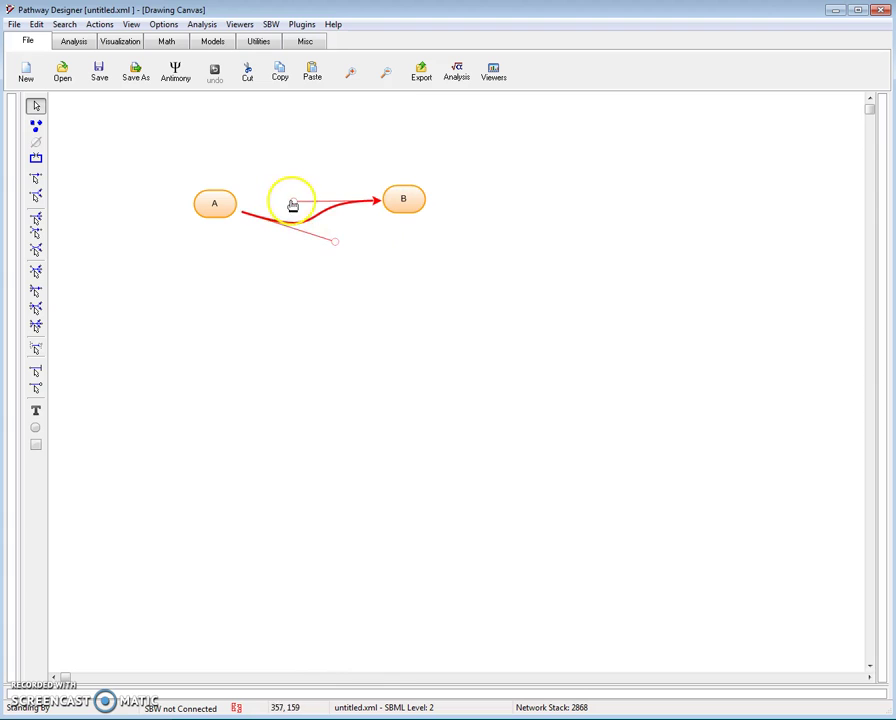
pyautogui.moveTo(294, 206); pyautogui.dragTo(305, 160)
pyautogui.click(306, 288)
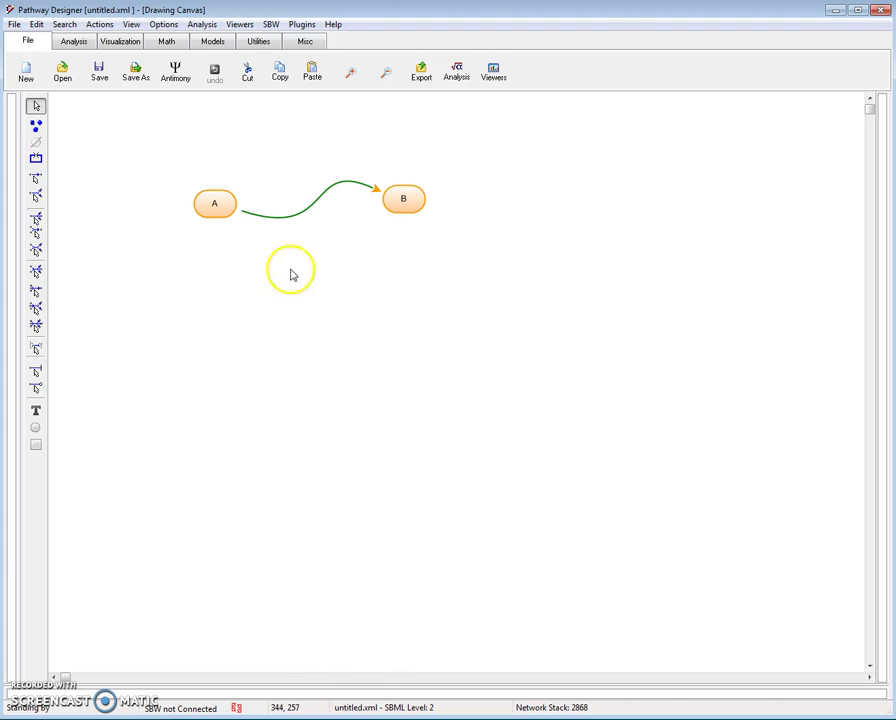
# - Set the A→B reaction to irreversible mass-action with rate constant J0_k = 0.15
pyautogui.doubleClick(302, 216)
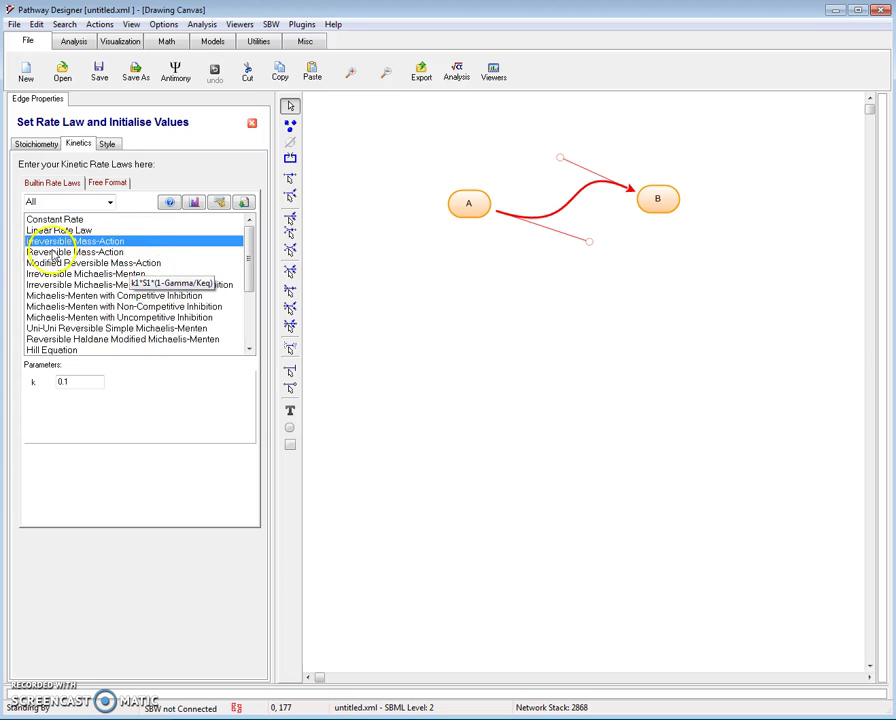
pyautogui.click(77, 382)
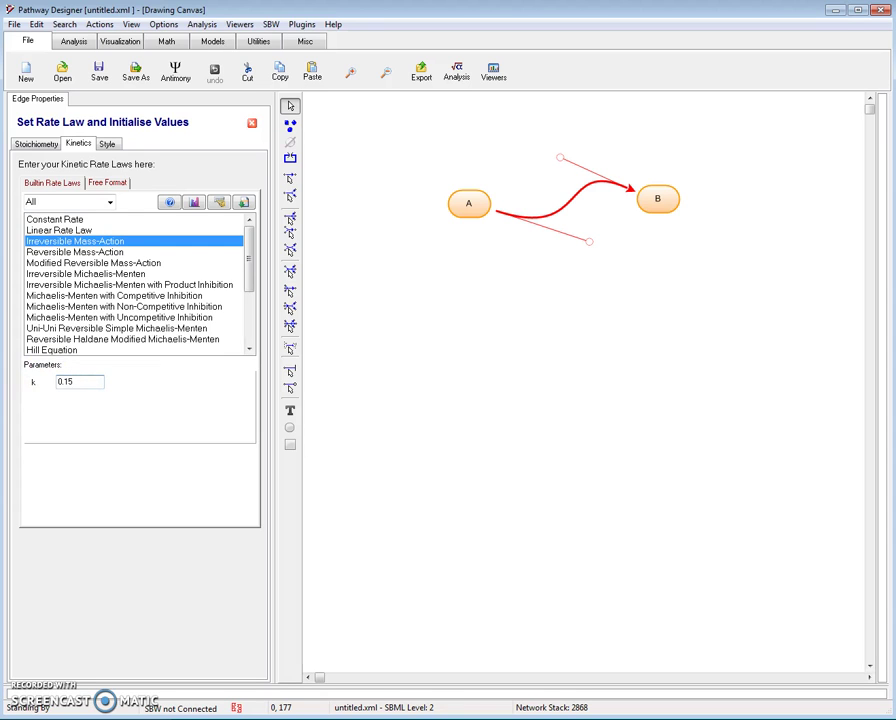
pyautogui.write('5')
pyautogui.click(252, 123)
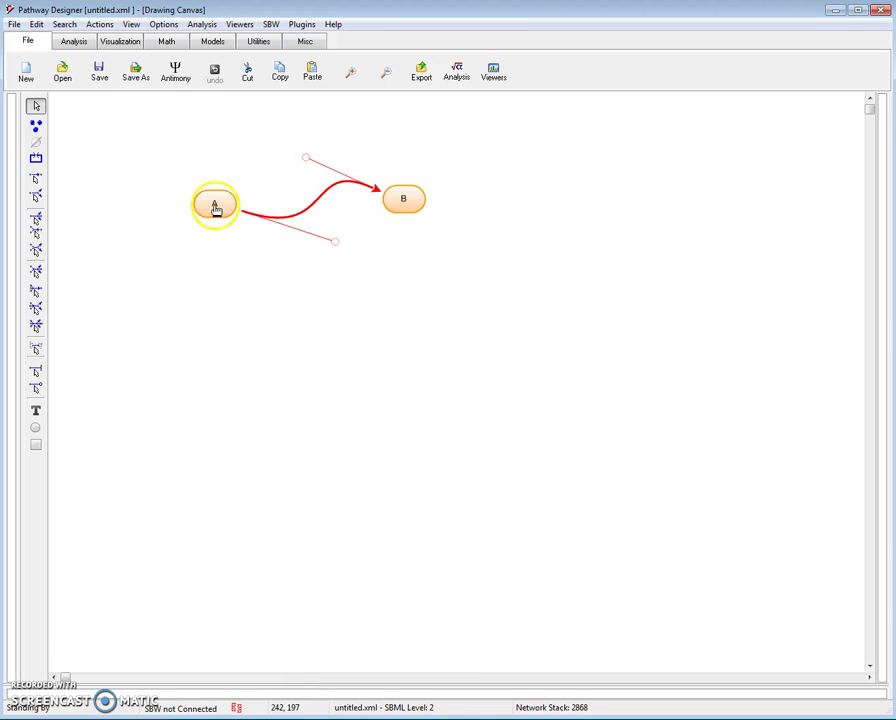
pyautogui.click(242, 316)
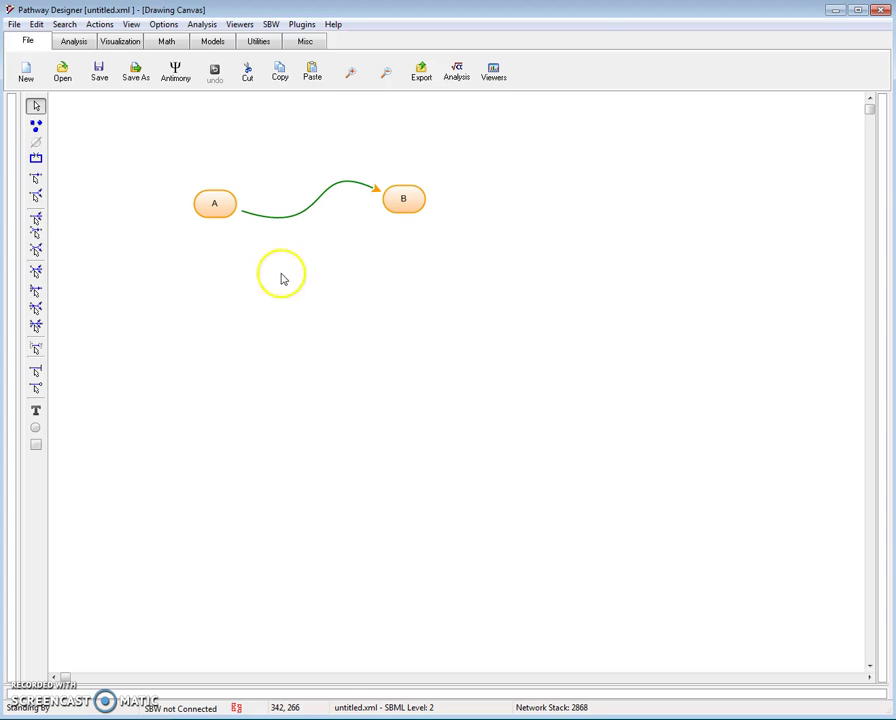
# - Open the Time Course Simulation setup (0 to 50, 100 points) and an empty Graphical Output viewer
pyautogui.click(456, 72)
pyautogui.click(502, 81)
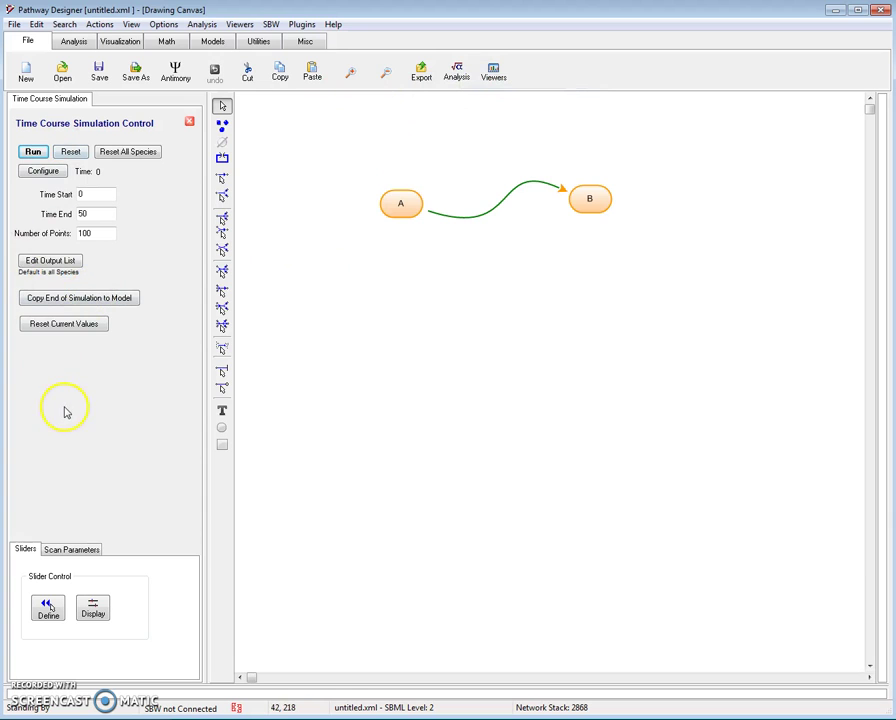
pyautogui.click(491, 75)
pyautogui.click(524, 107)
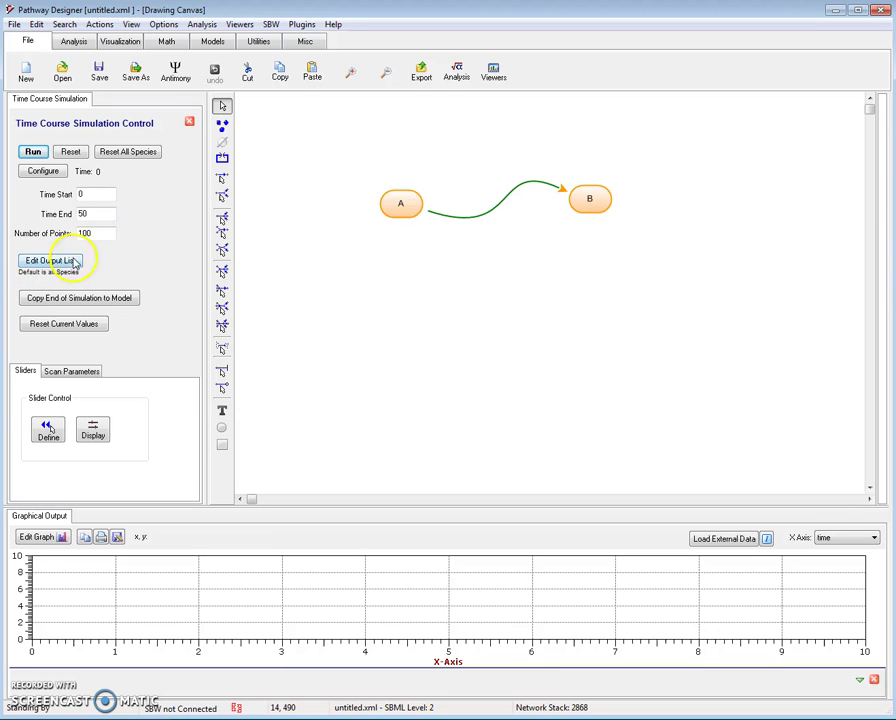
# - Set the simulation output list to time, A and B from Floating Species
pyautogui.click(56, 262)
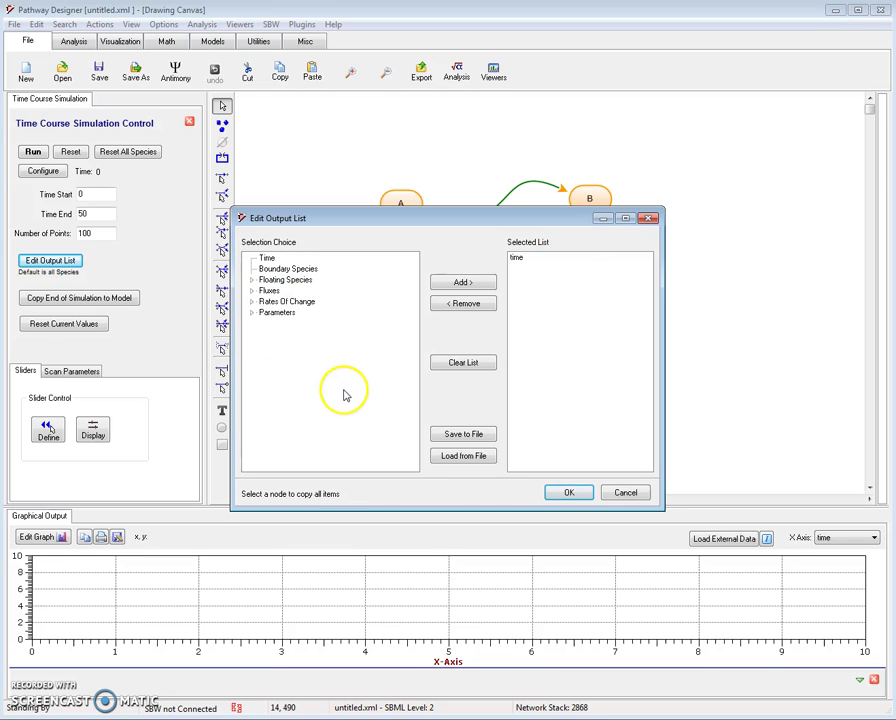
pyautogui.click(251, 281)
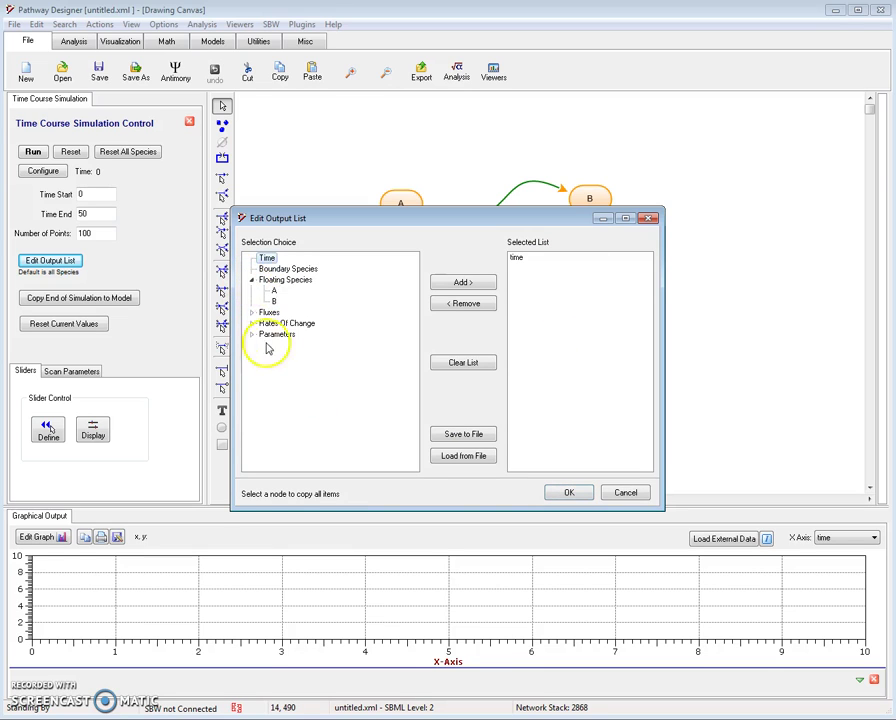
pyautogui.doubleClick(274, 292)
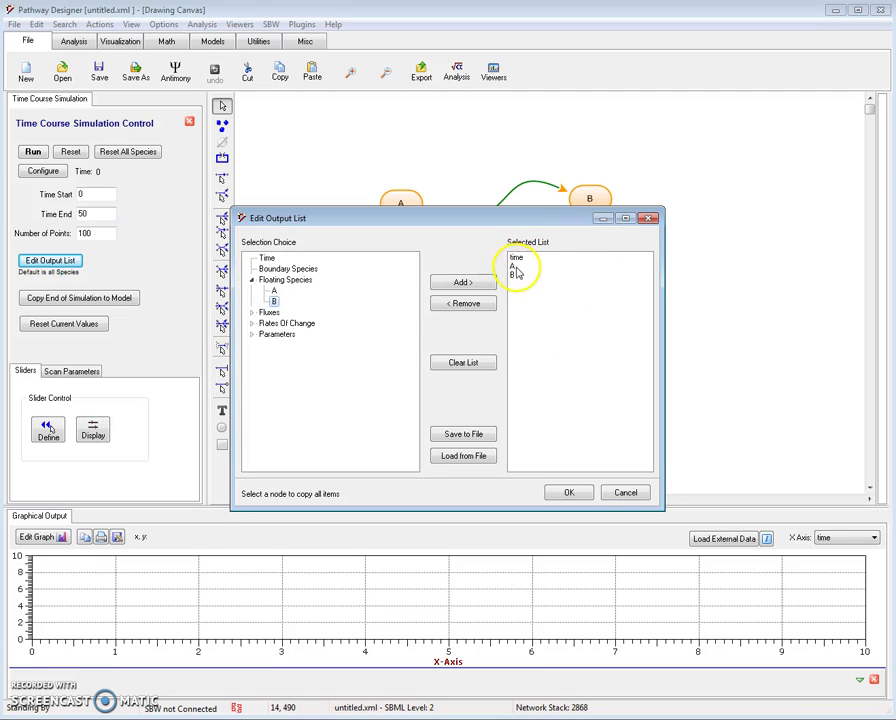
pyautogui.click(565, 493)
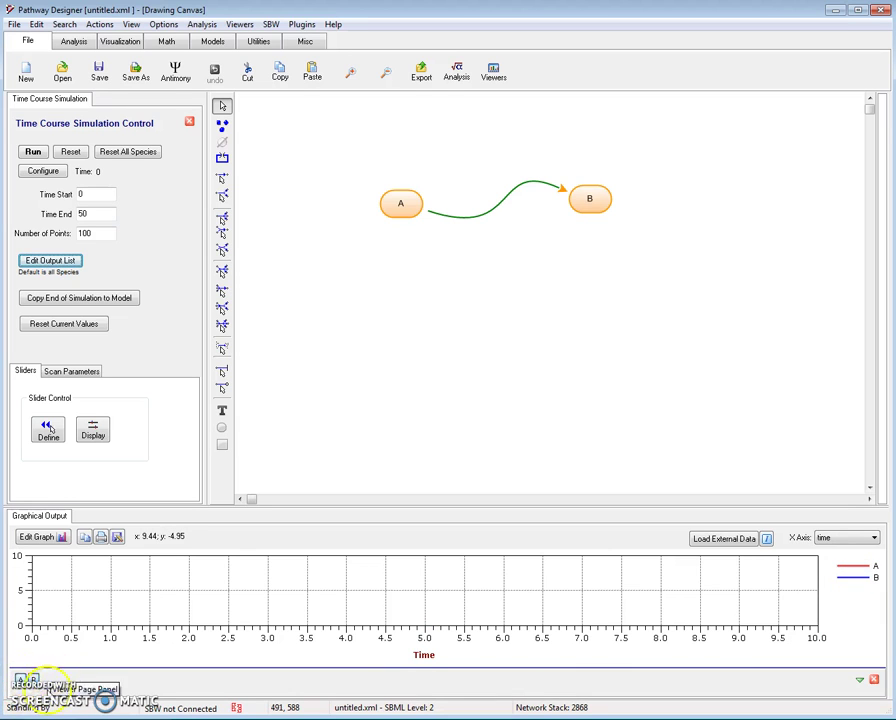
pyautogui.click(22, 680)
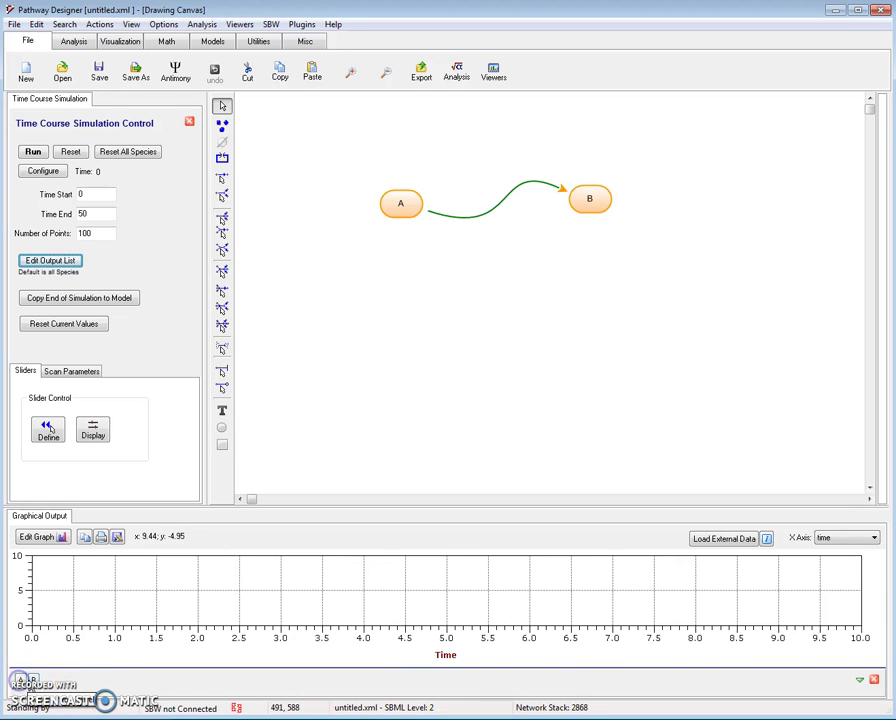
pyautogui.click(22, 680)
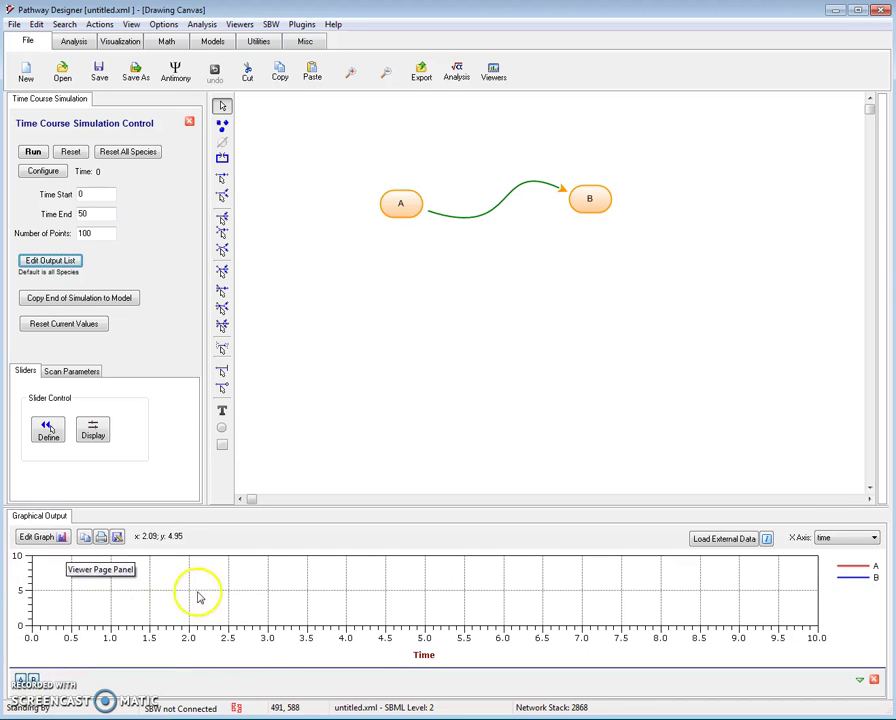
pyautogui.doubleClick(74, 194)
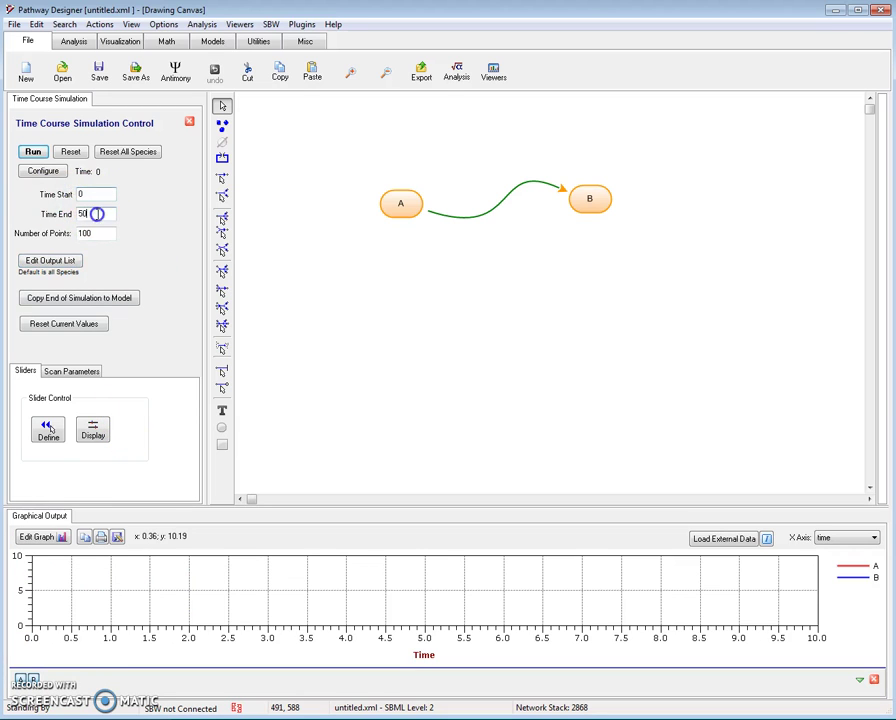
pyautogui.doubleClick(77, 233)
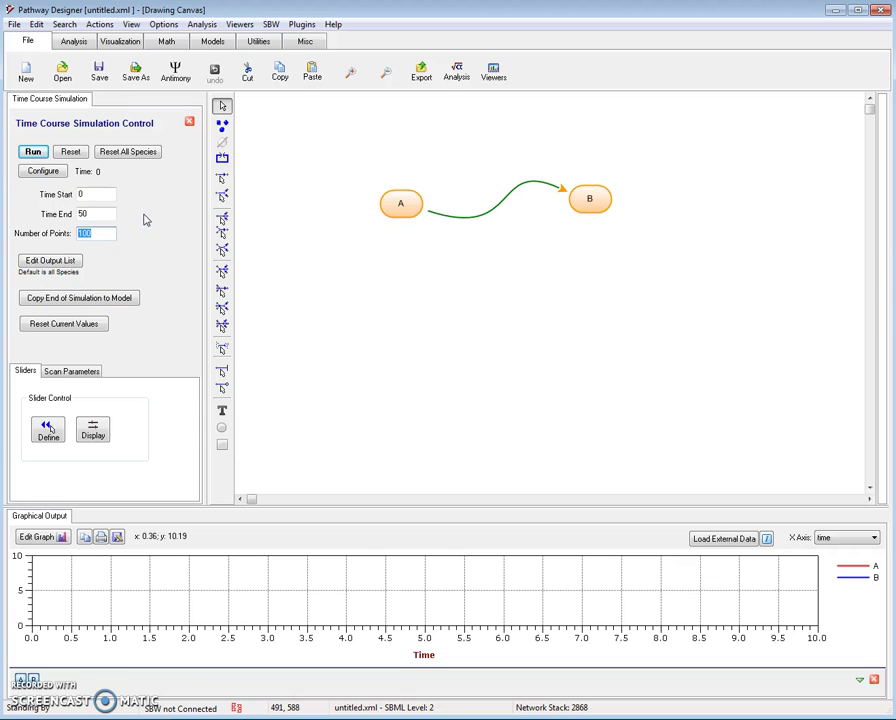
# - Run the time-course simulation and enlarge the graph showing A decaying and B rising to 10
pyautogui.click(30, 155)
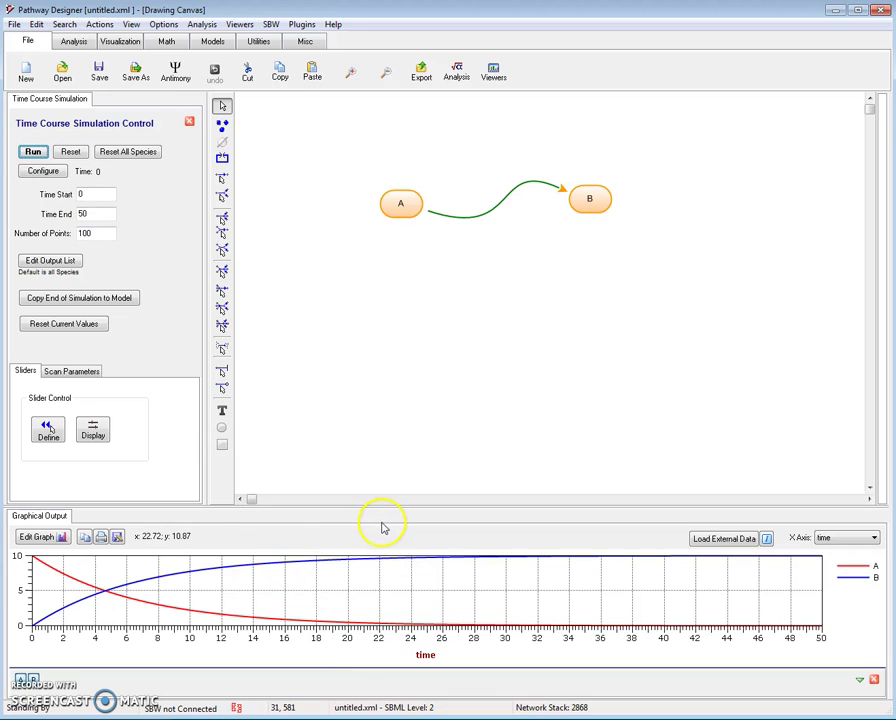
pyautogui.moveTo(388, 507); pyautogui.dragTo(393, 457)
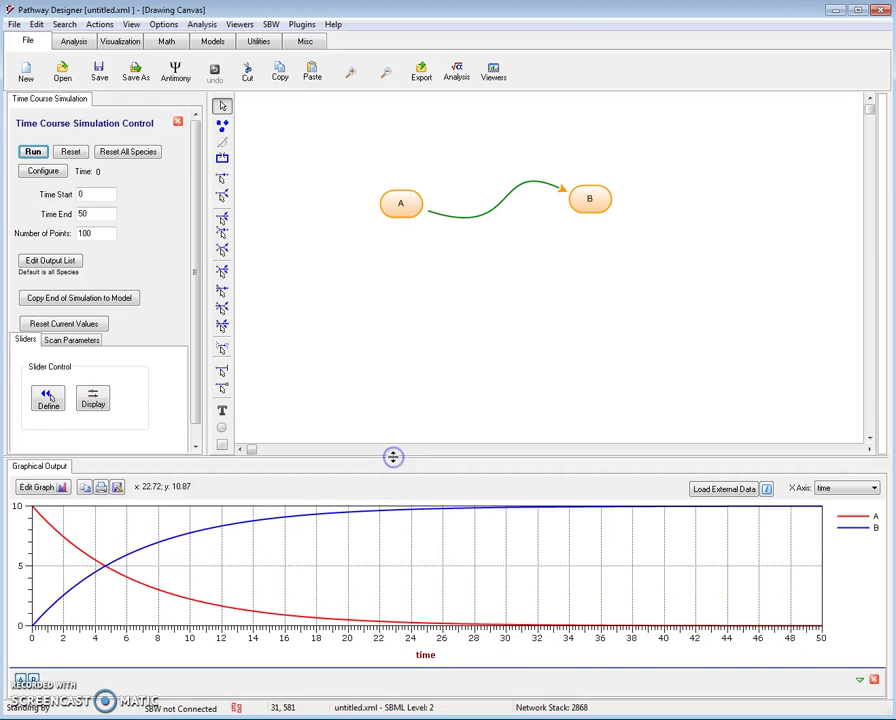